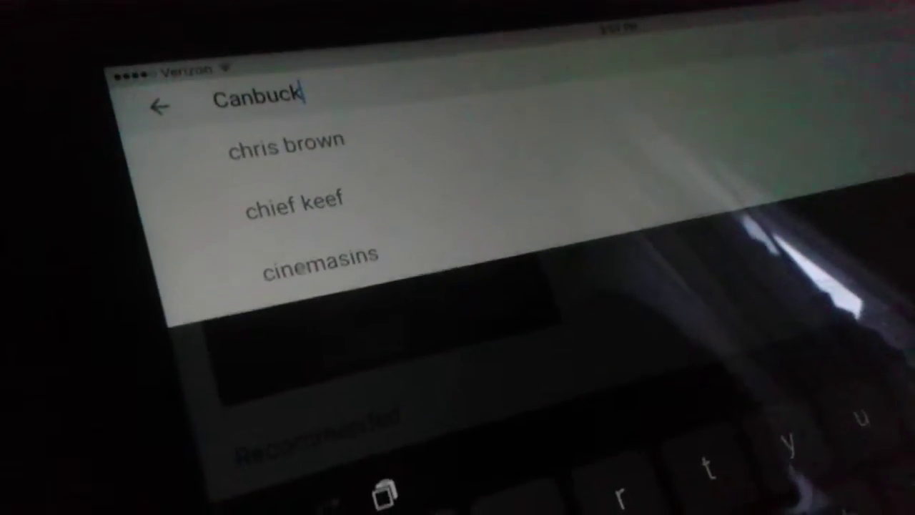
- Submit the YouTube search for "Canbuck"
key("Return")
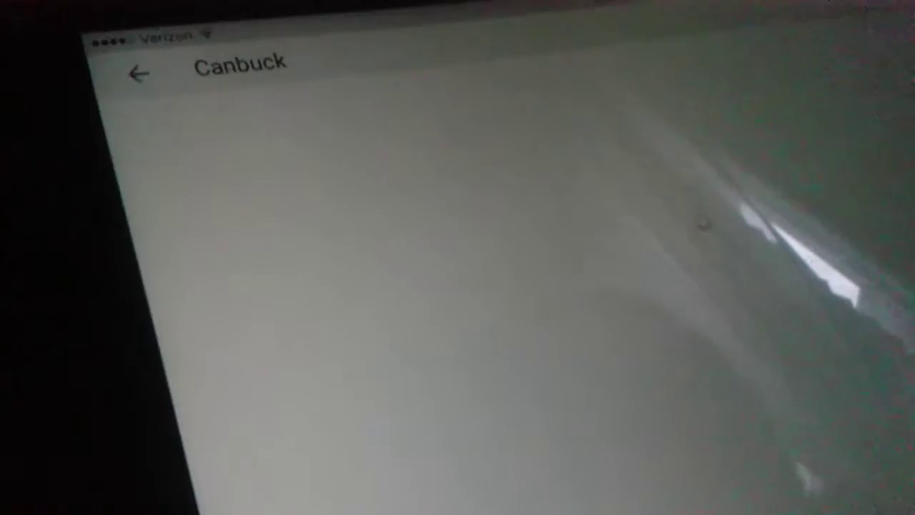